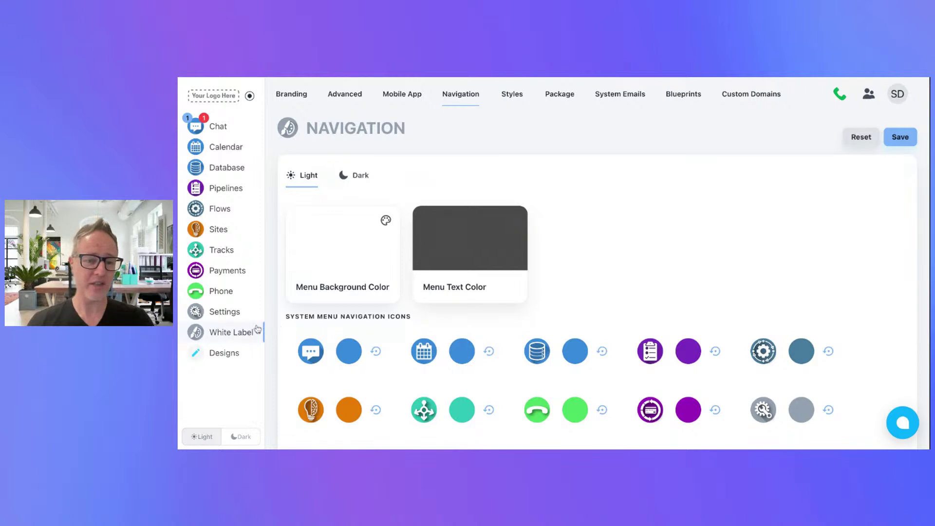
- In White Label's Navigation settings, change the Database menu icon colour to green
click(239, 332)
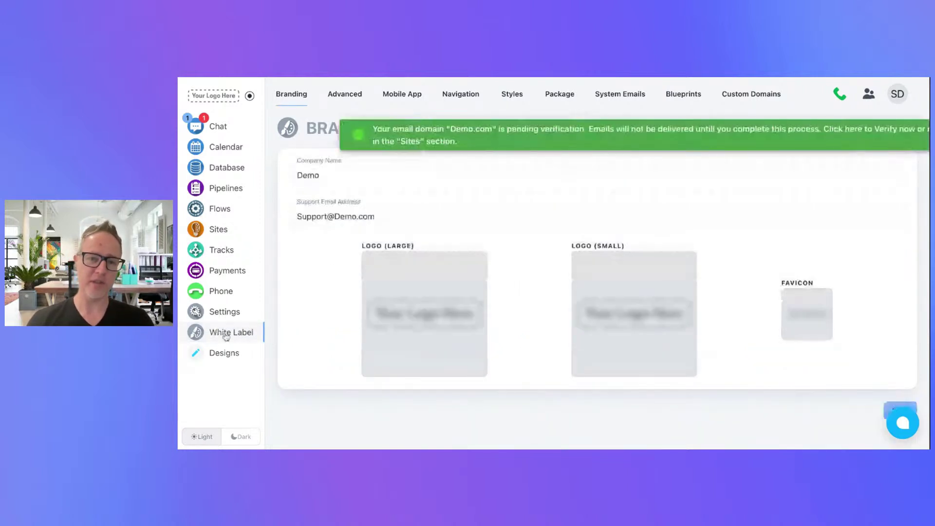
click(450, 98)
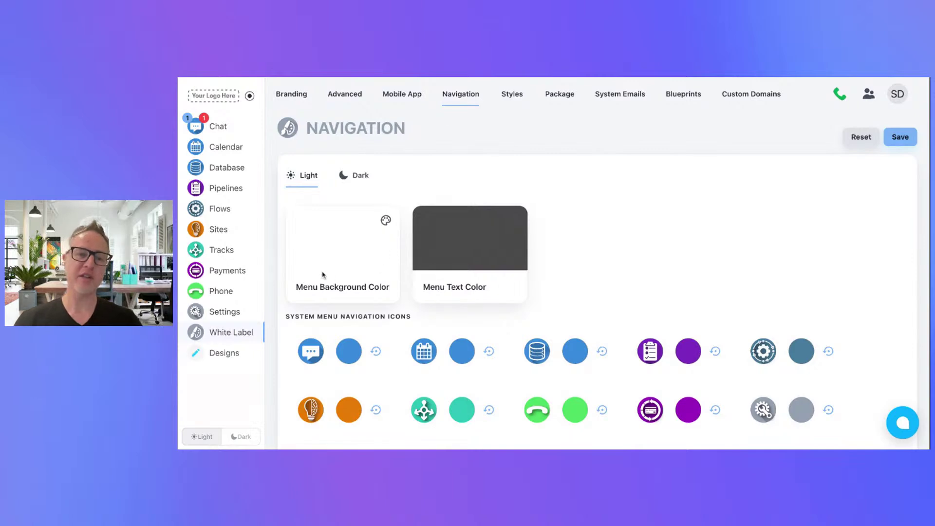
click(574, 351)
click(555, 428)
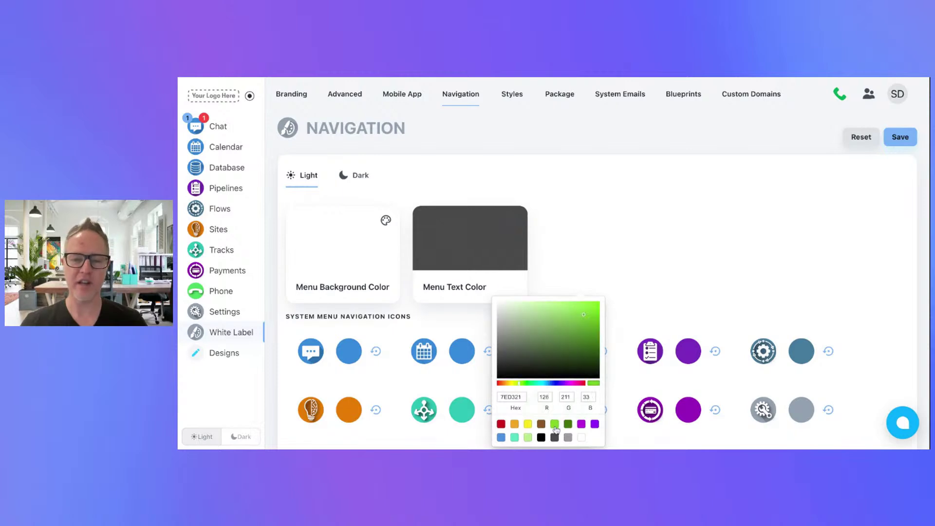
click(644, 297)
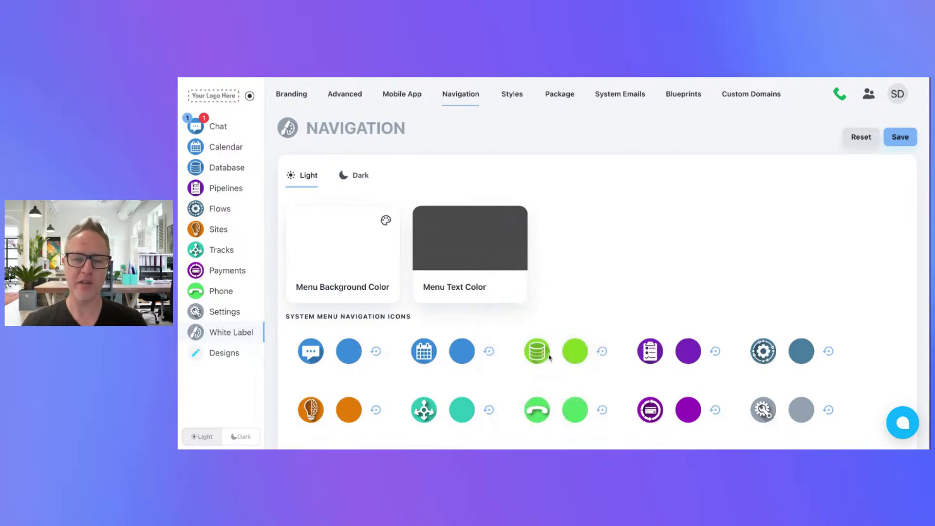
- Open the mashable.com item under Custom Menu Navigation Items for editing
scroll(620, 329, down, 4)
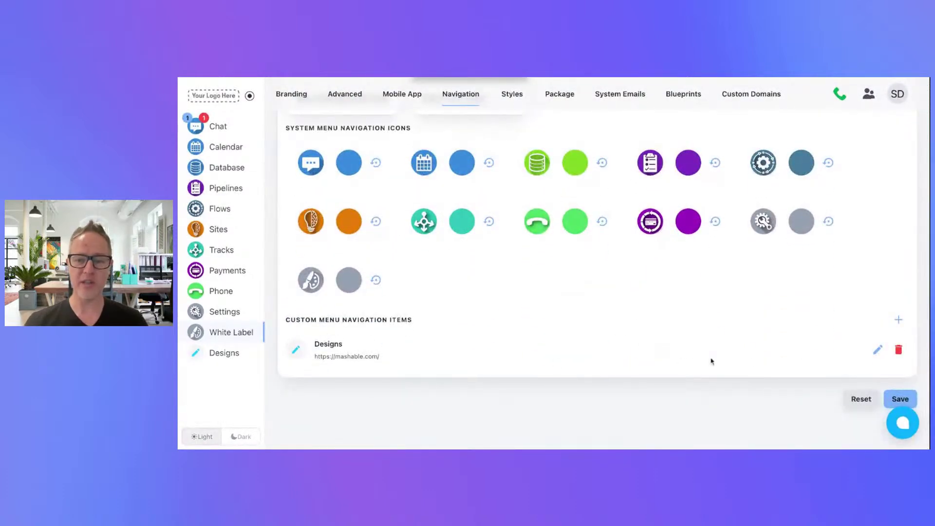
drag(288, 318, 397, 320)
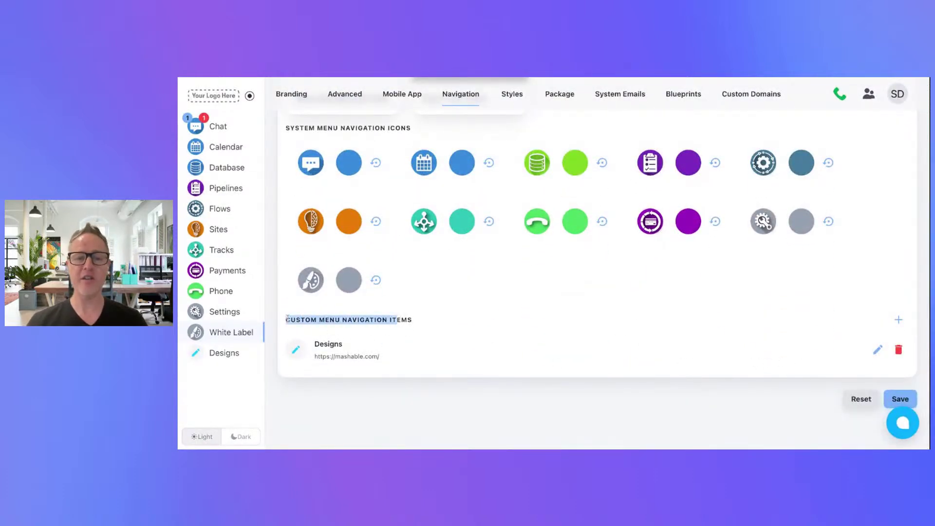
click(376, 316)
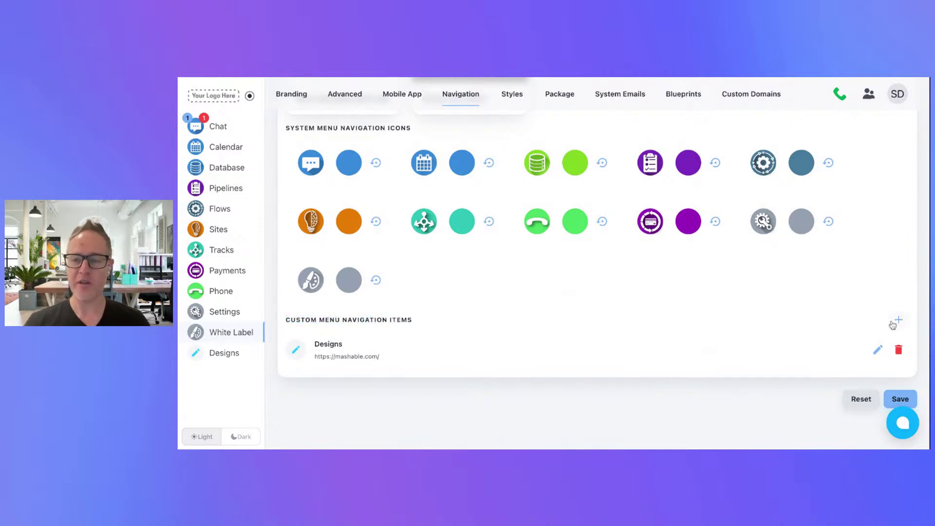
click(876, 350)
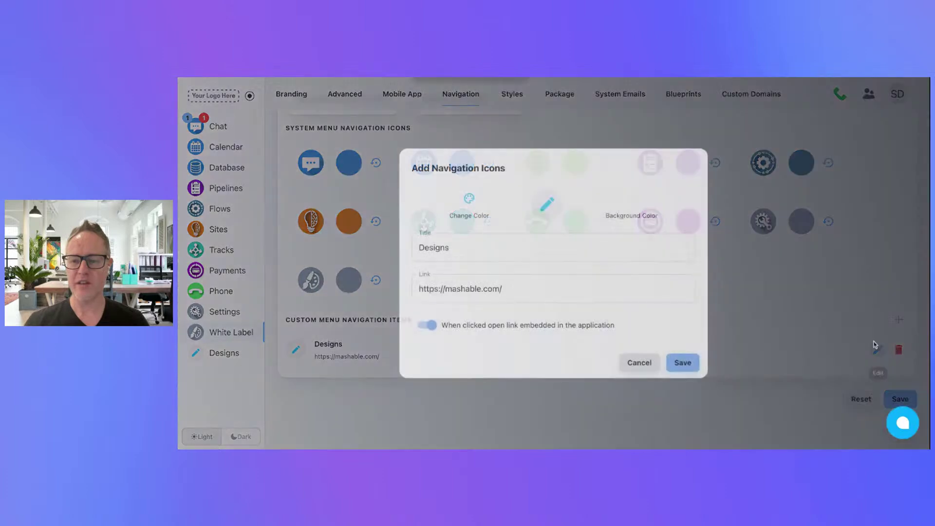
- Replace the item's title 'Designs' with 'Tech News'
click(449, 236)
double_click(458, 246)
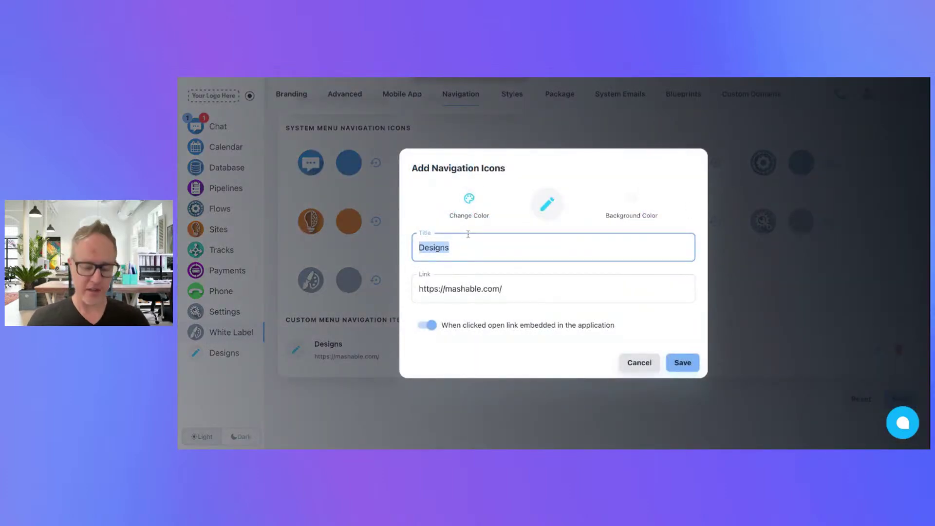
text(Te)
key(BackSpace)
key(BackSpace)
text(Te)
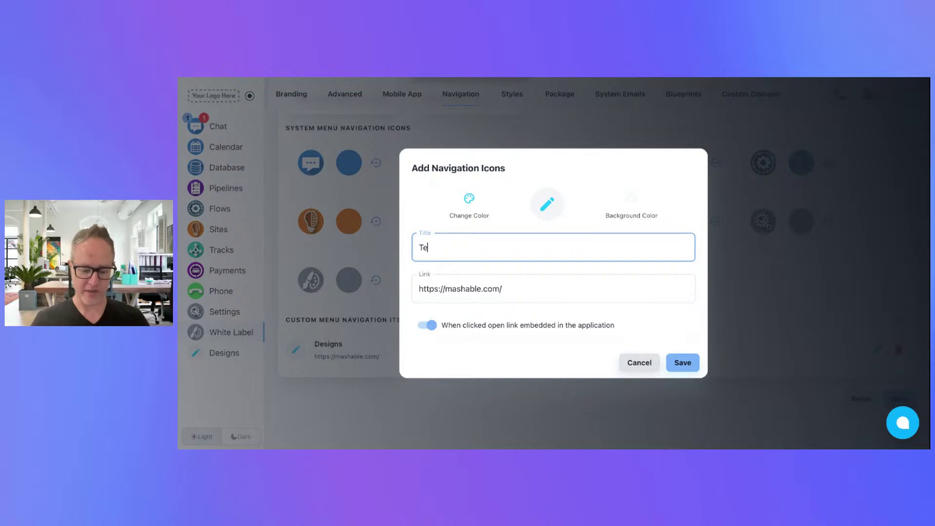
text(ch News)
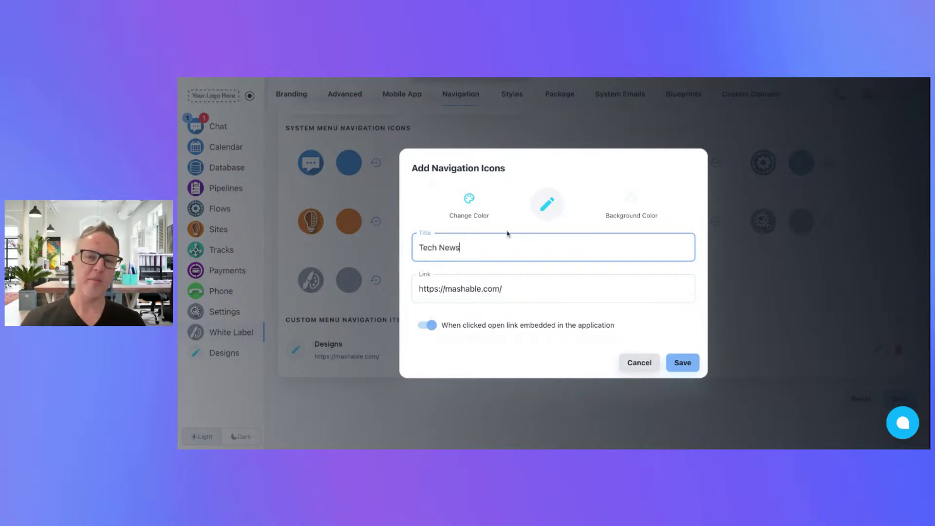
- Give the Tech News item a white Android icon
click(549, 207)
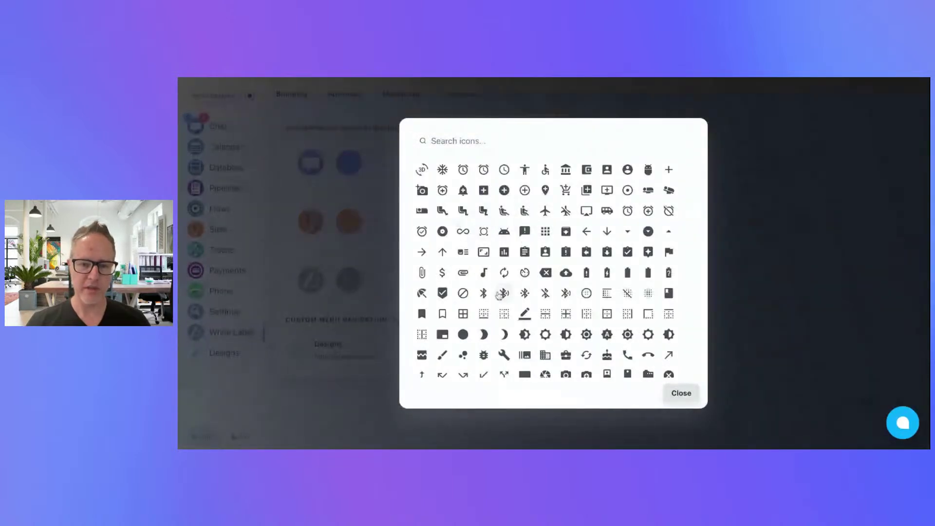
click(511, 235)
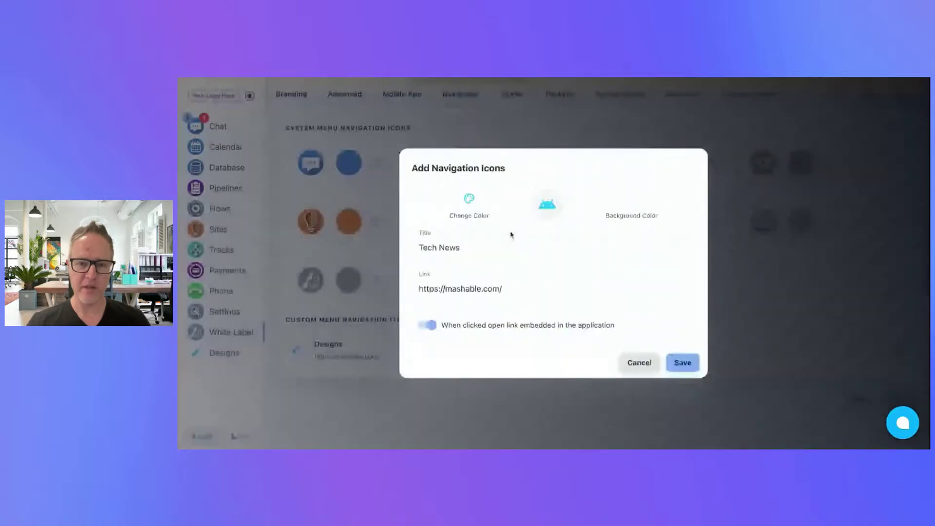
click(469, 198)
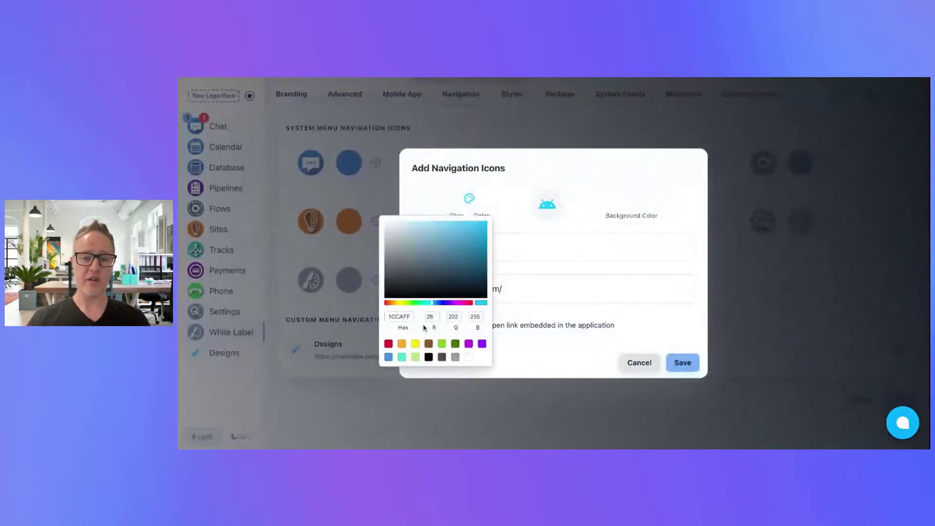
click(469, 356)
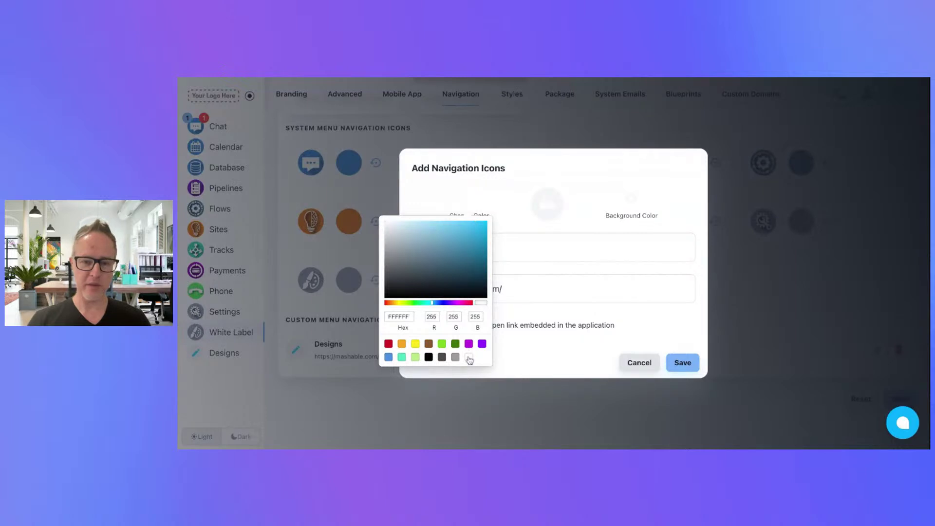
- Set the icon's background colour to blue 4A90E2
click(633, 209)
click(632, 200)
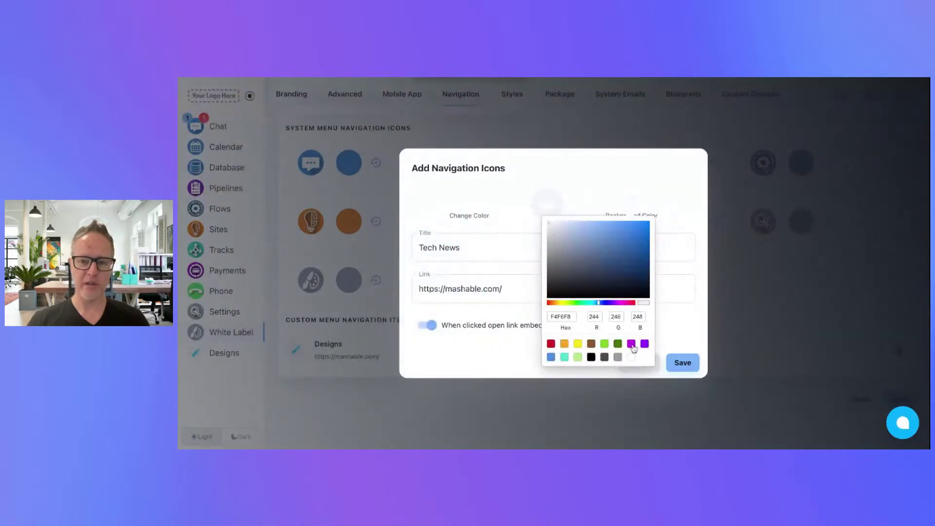
click(550, 356)
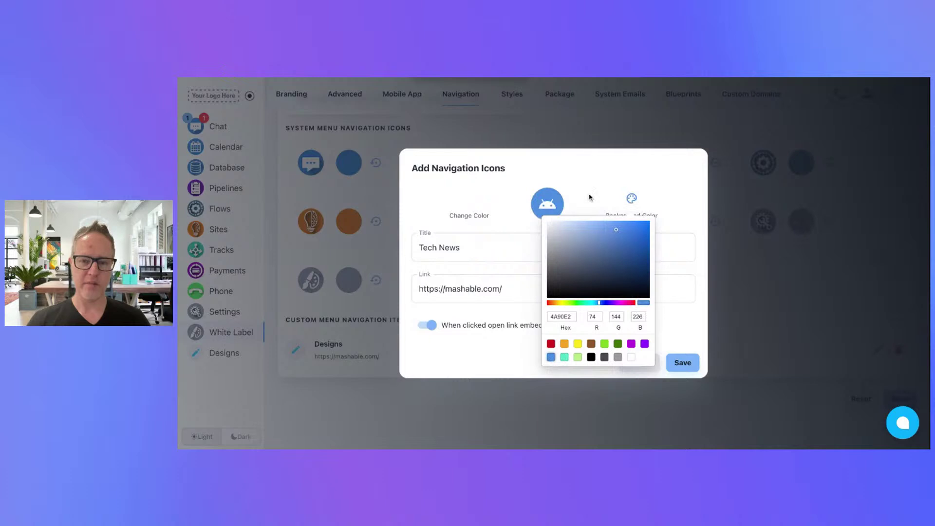
click(590, 162)
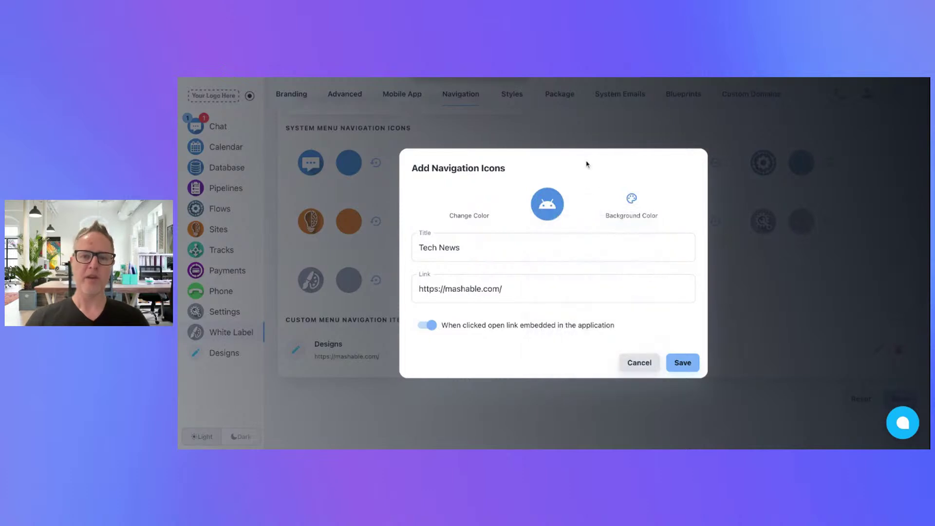
triple_click(421, 246)
drag(504, 289, 399, 287)
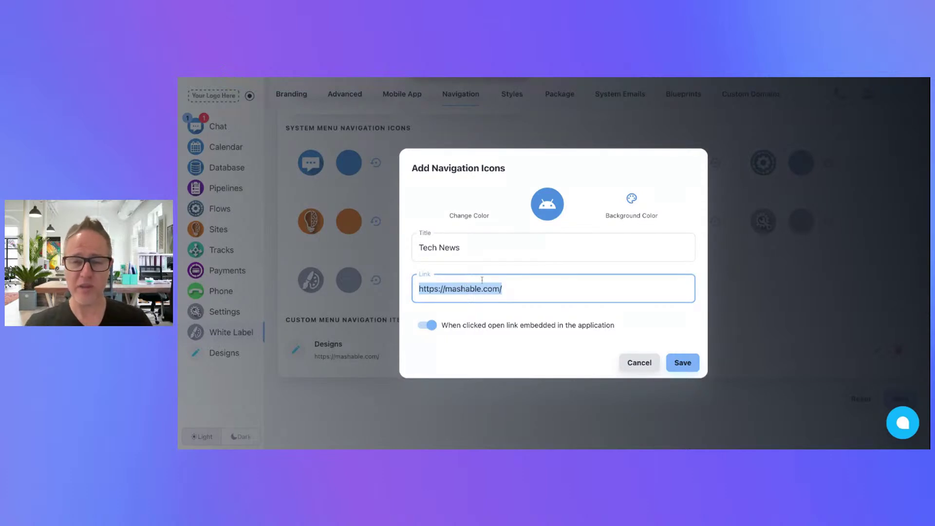
click(515, 287)
triple_click(514, 287)
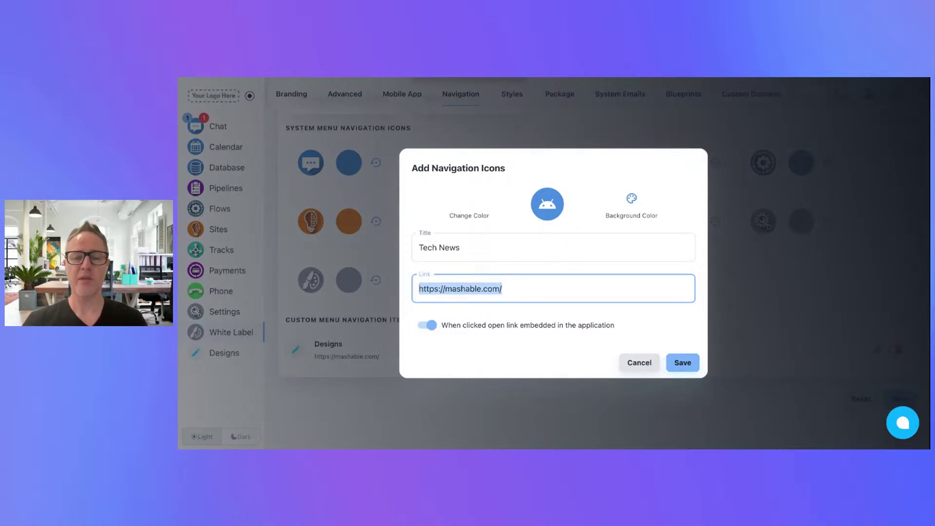
drag(418, 289, 502, 289)
key(ctrl+c)
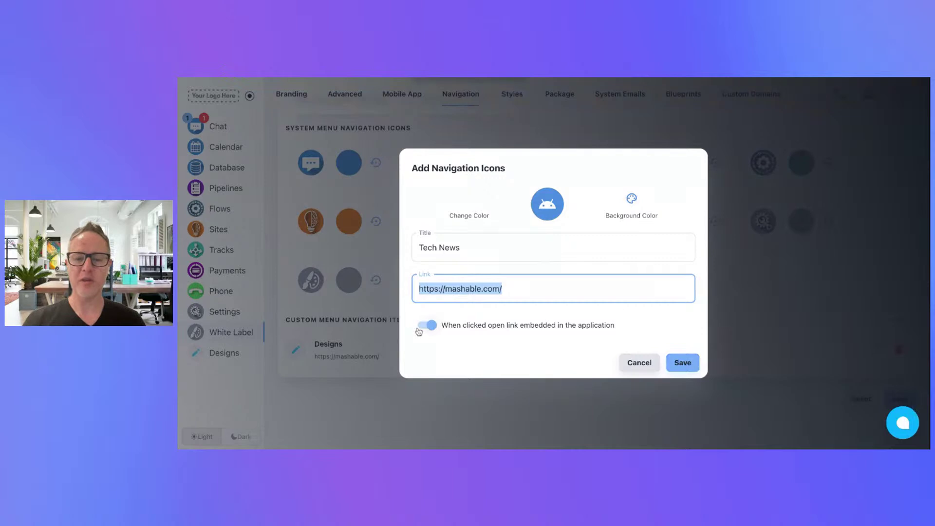
- Save the Tech News item and then the navigation settings
click(682, 363)
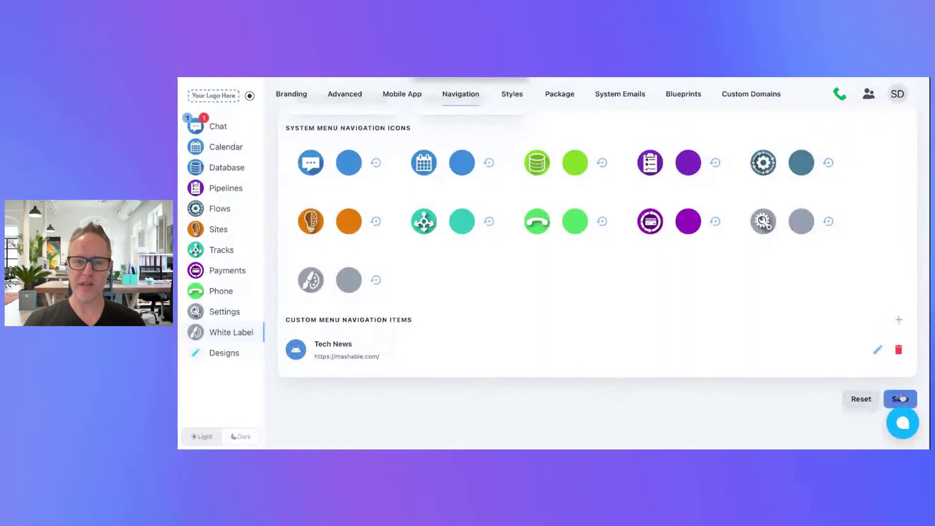
click(901, 397)
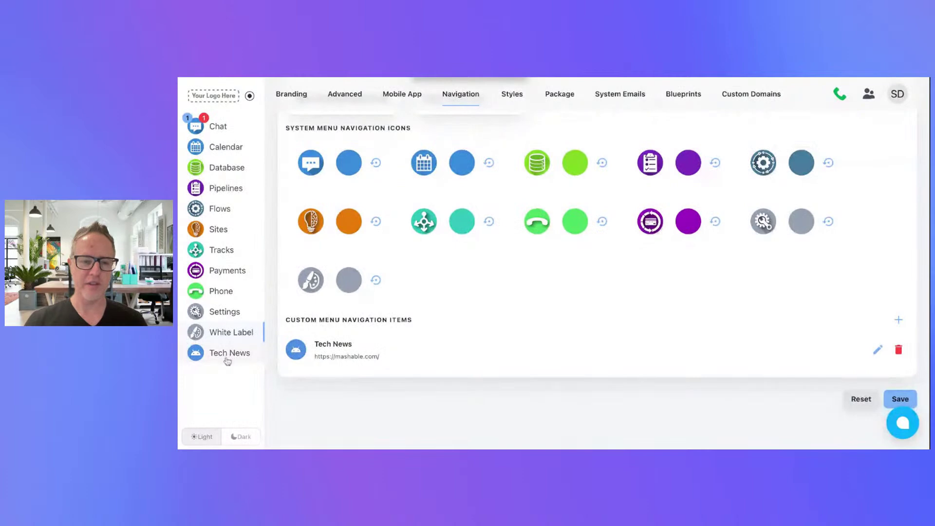
- Open Tech News from the sidebar and scroll through the embedded Mashable page and back up
click(227, 358)
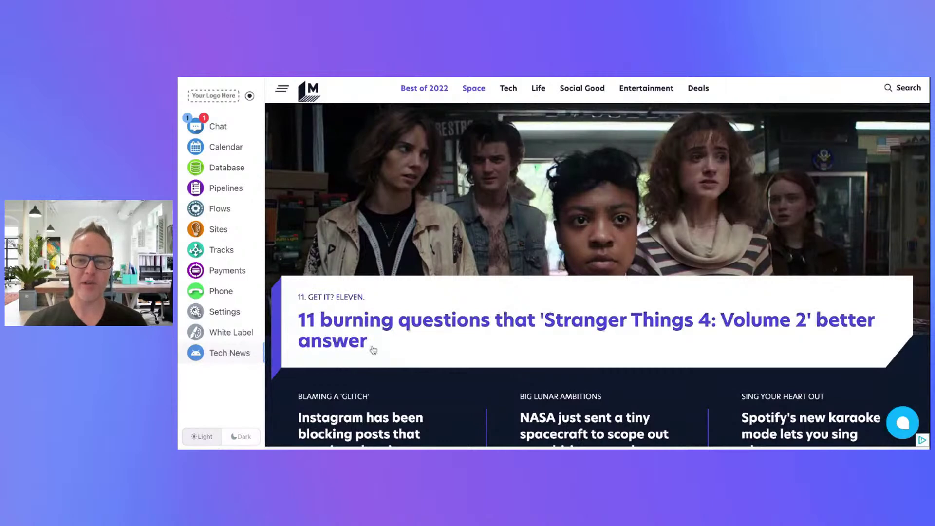
scroll(373, 349, down, 8)
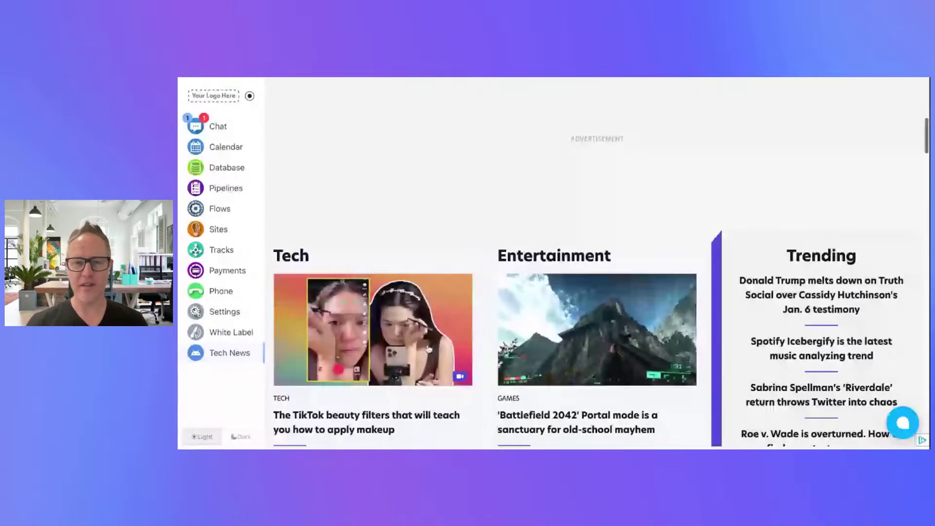
scroll(428, 348, up, 4)
scroll(429, 351, up, 6)
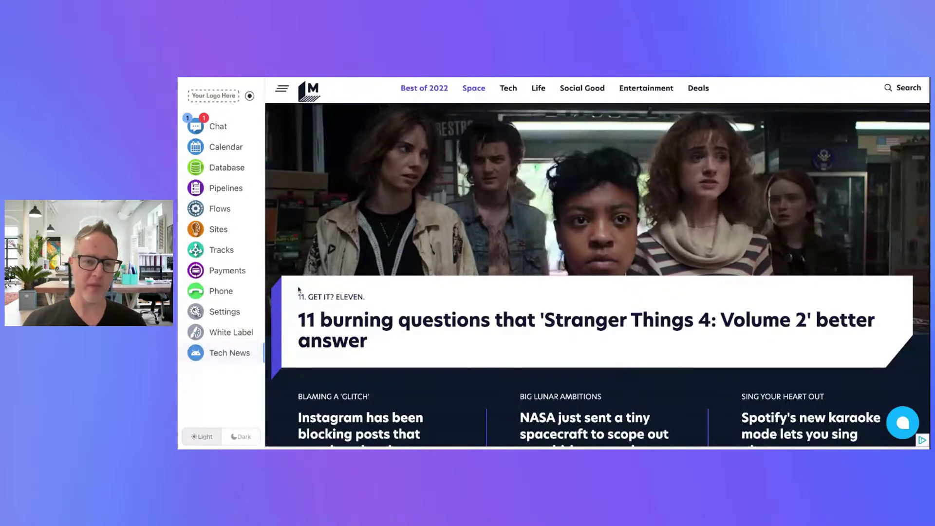
- Change the Tech News link to cnn.com and save the navigation settings
click(235, 334)
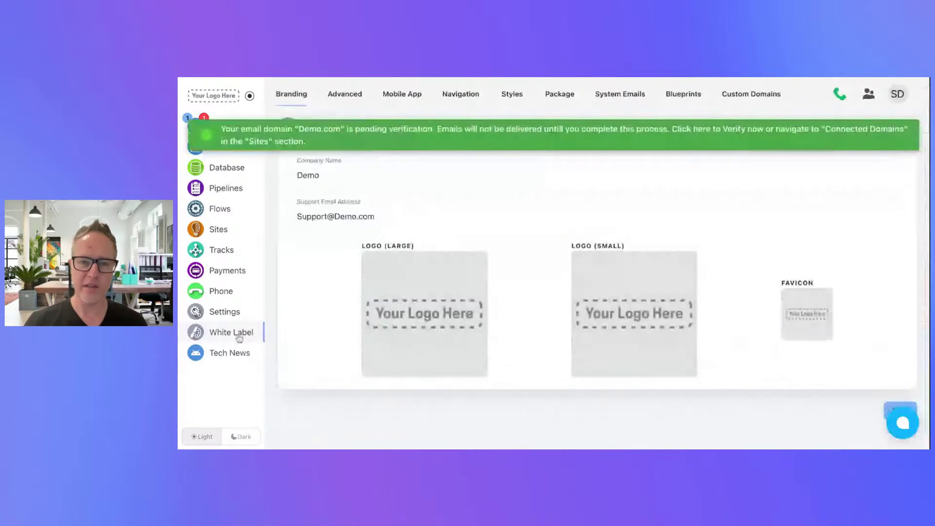
click(446, 94)
scroll(710, 301, down, 4)
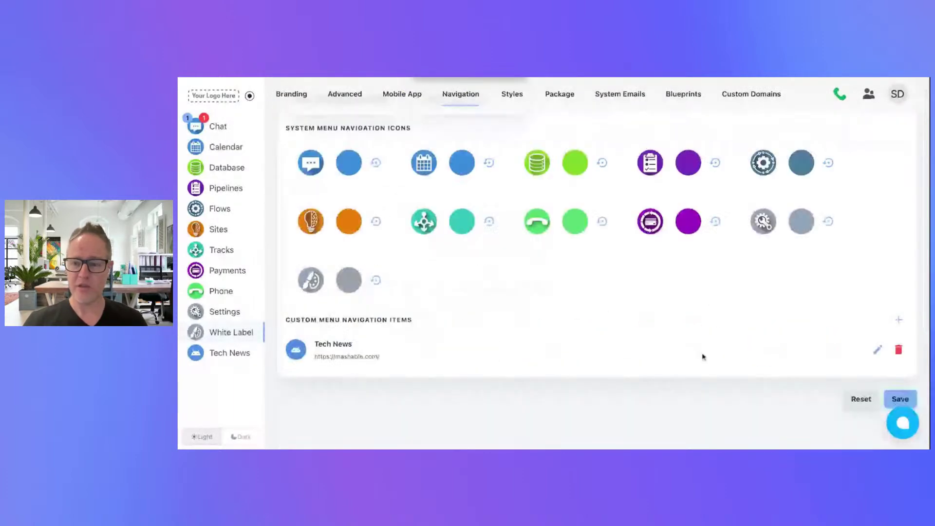
click(877, 350)
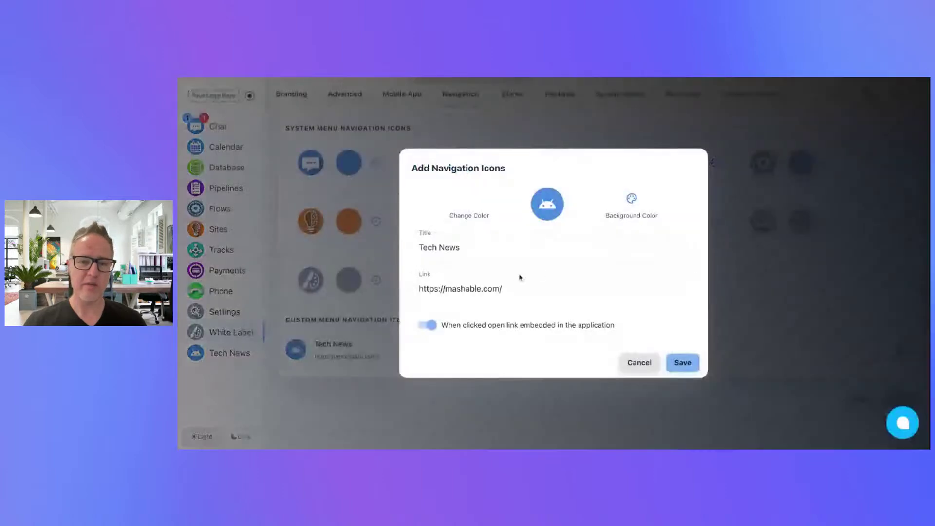
text(cnn)
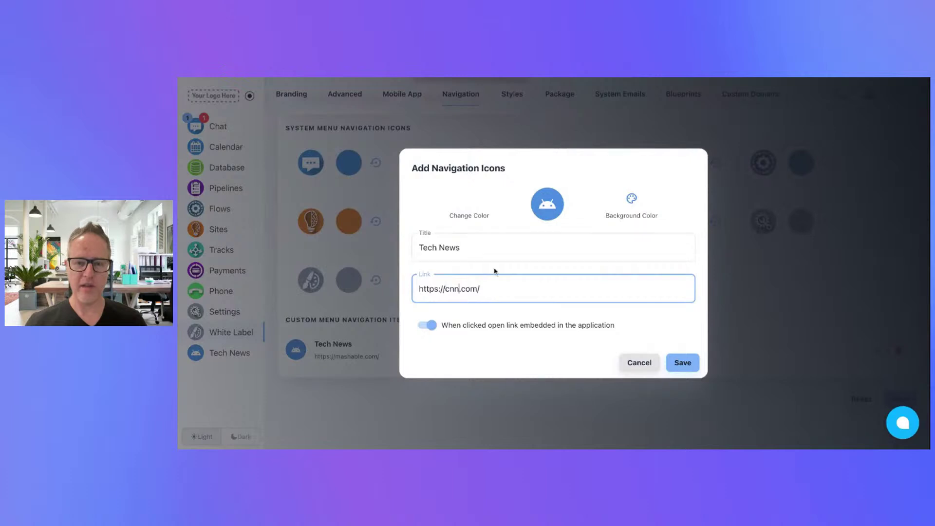
click(677, 361)
click(892, 397)
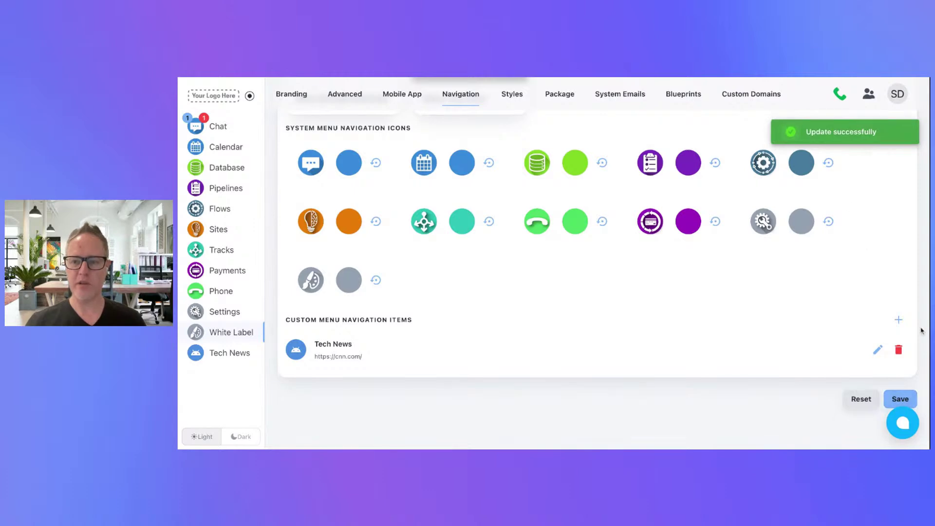
- Change the Tech News link's domain to techcrunch and save the item
click(878, 349)
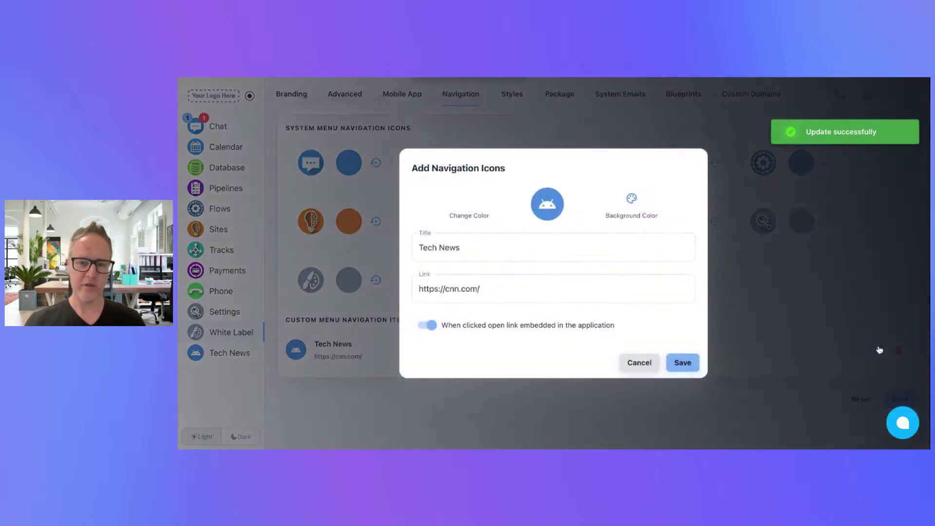
double_click(455, 289)
text(tech)
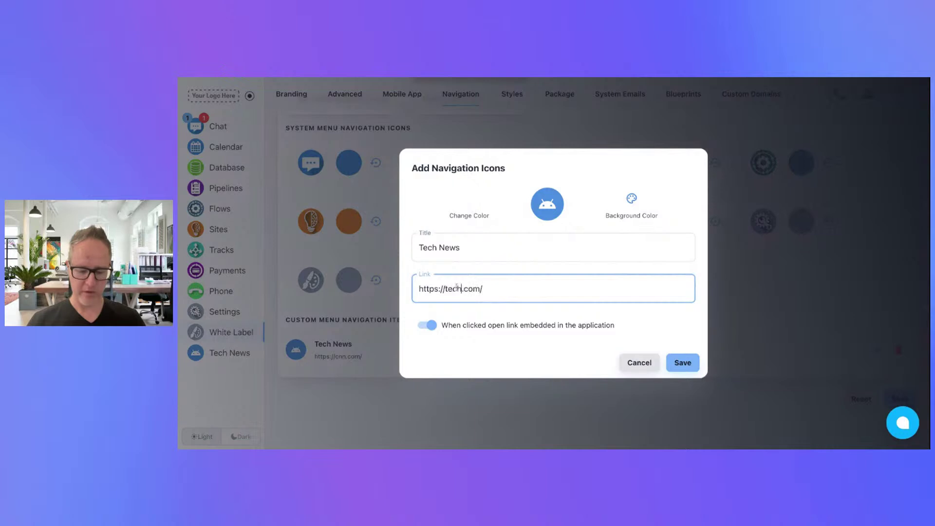
text(crunch)
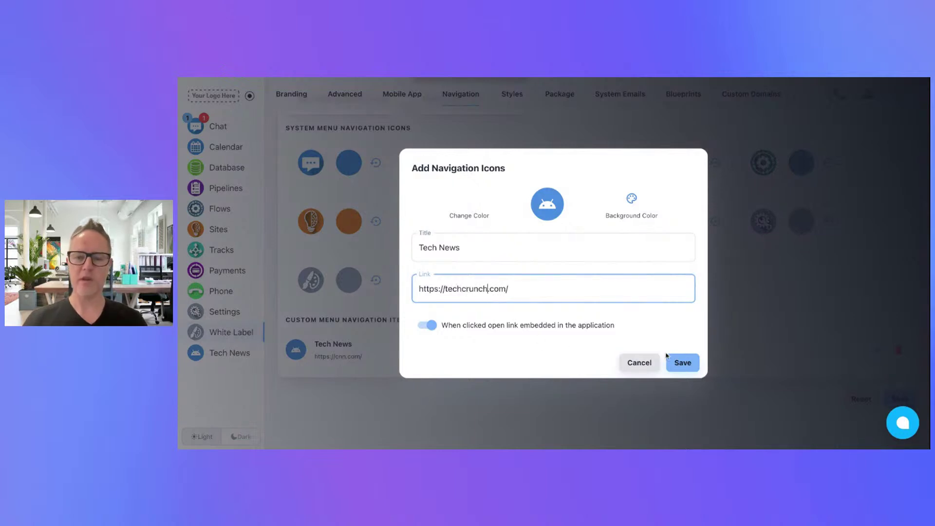
click(682, 362)
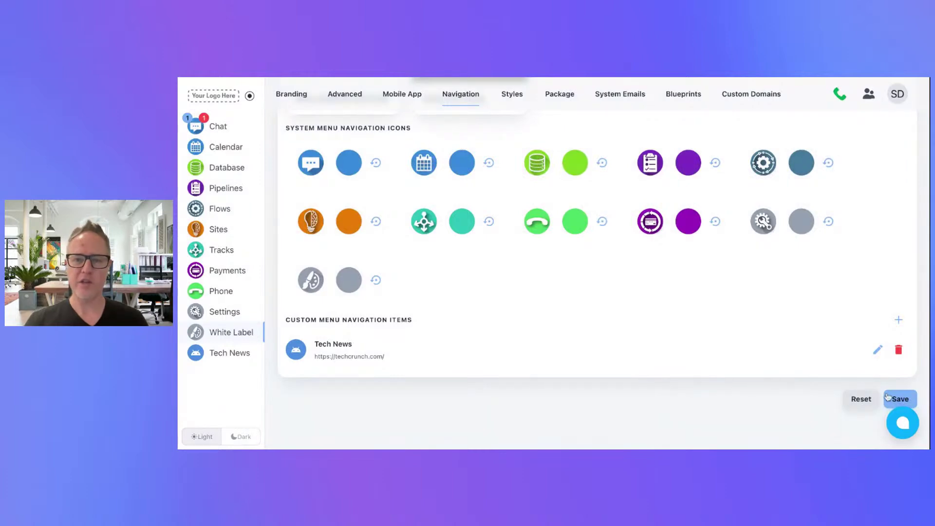
- Save the navigation settings, then reopen Tech News, turn off embedding, and select the link
click(899, 399)
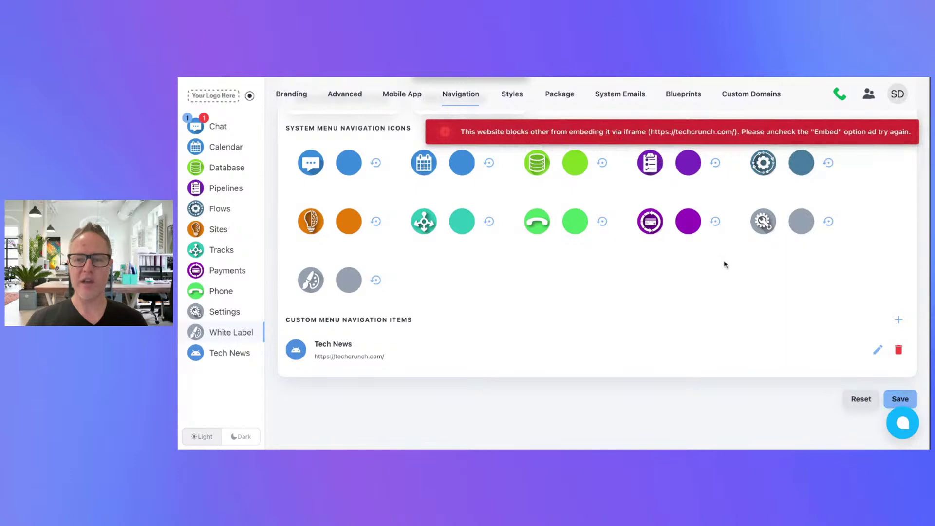
click(874, 351)
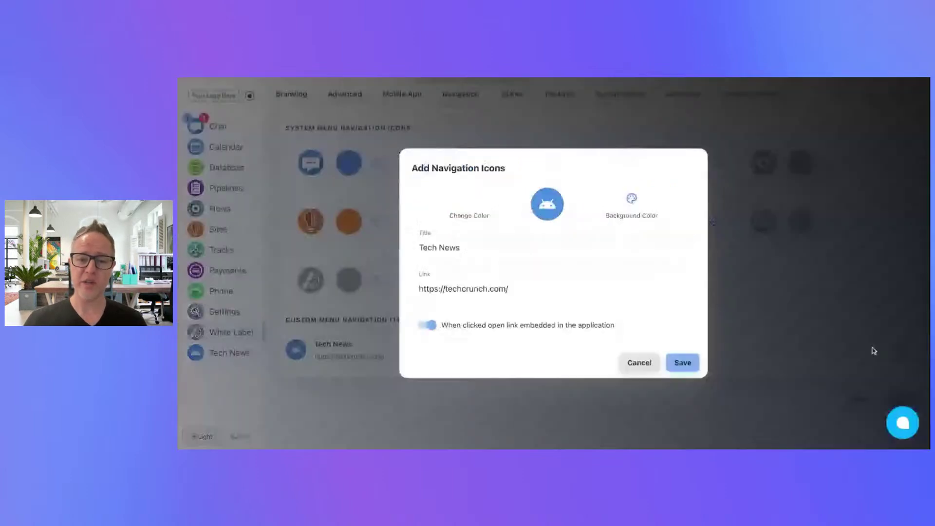
click(428, 325)
drag(430, 292, 494, 289)
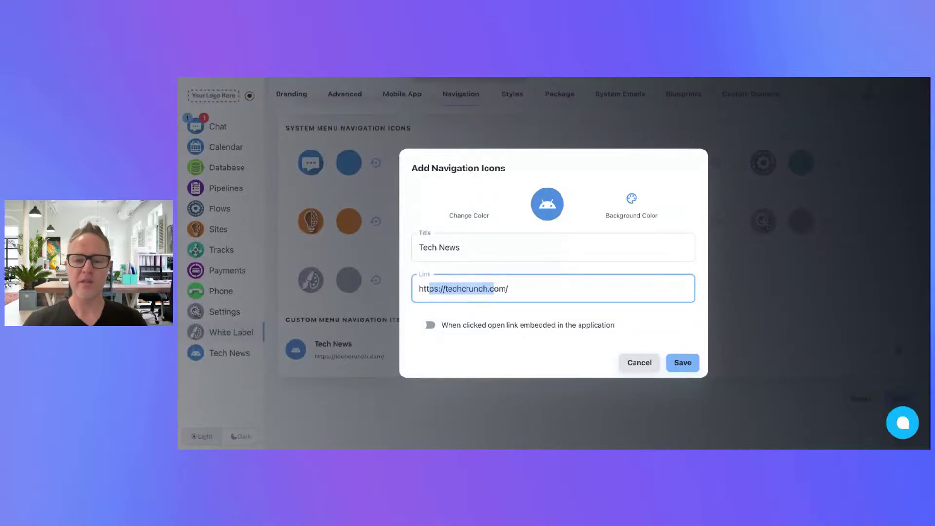
click(431, 291)
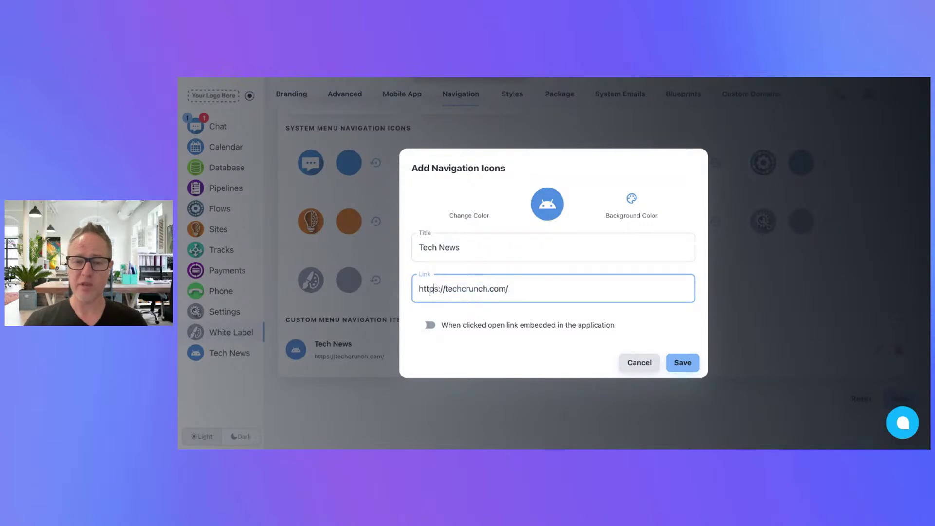
key(shift+Right)
key(shift+Right)
key(shift+Right)
key(shift+Right)
key(shift+Right)
key(shift+Right)
key(shift+Right)
key(shift+Right)
key(shift+Right)
key(shift+Right)
key(shift+Right)
key(shift+Right)
key(shift+Right)
key(shift+Right)
key(shift+Right)
key(shift+Right)
key(shift+Right)
key(shift+Right)
key(shift+Right)
key(shift+Right)
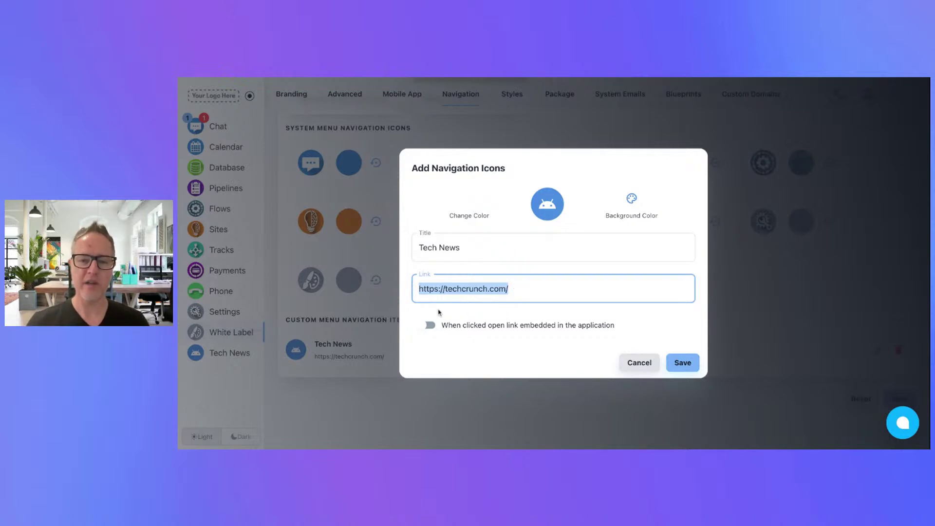
key(ctrl+v)
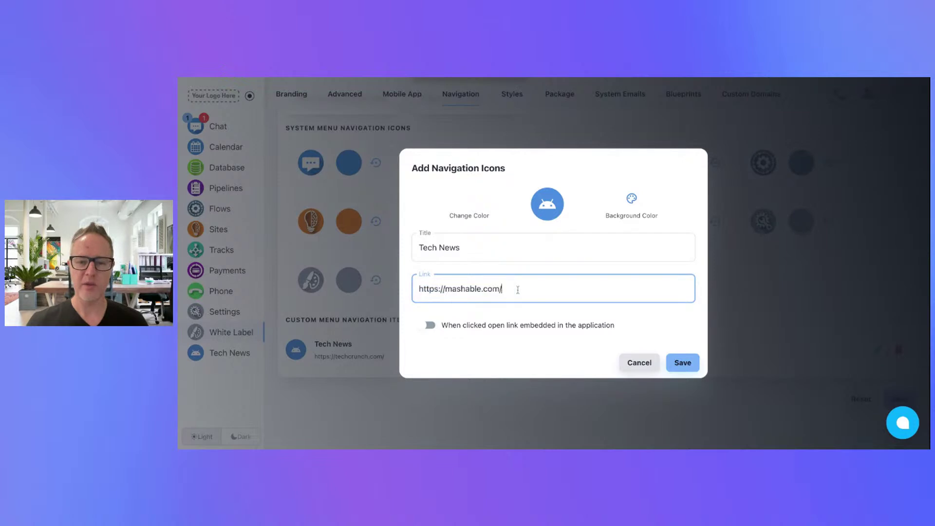
click(428, 326)
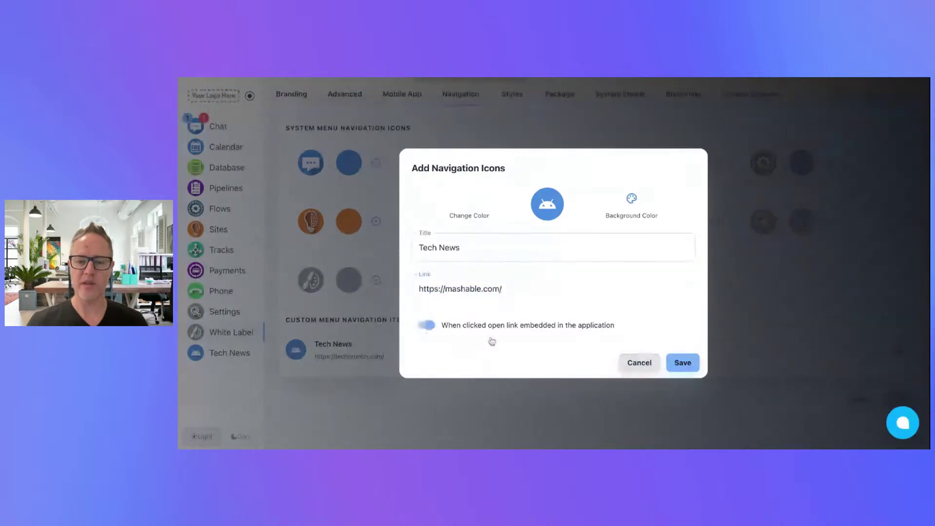
click(680, 363)
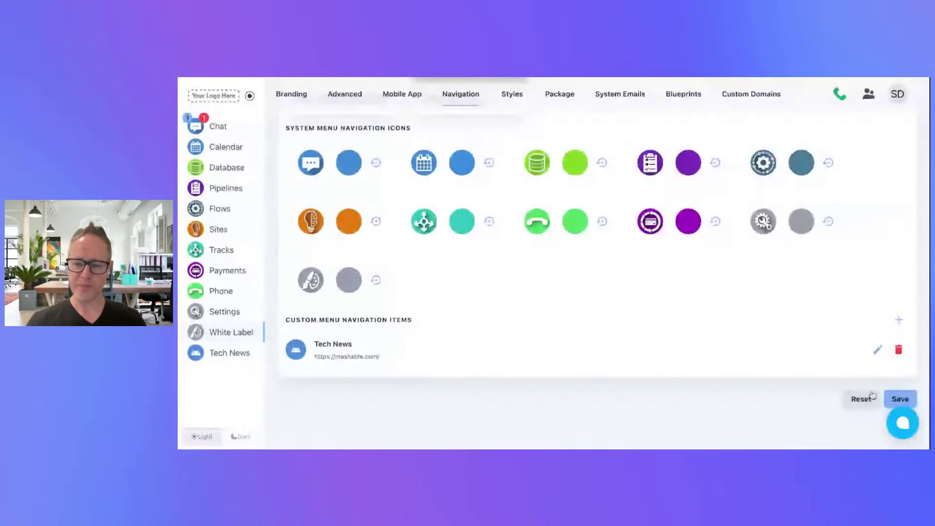
click(897, 397)
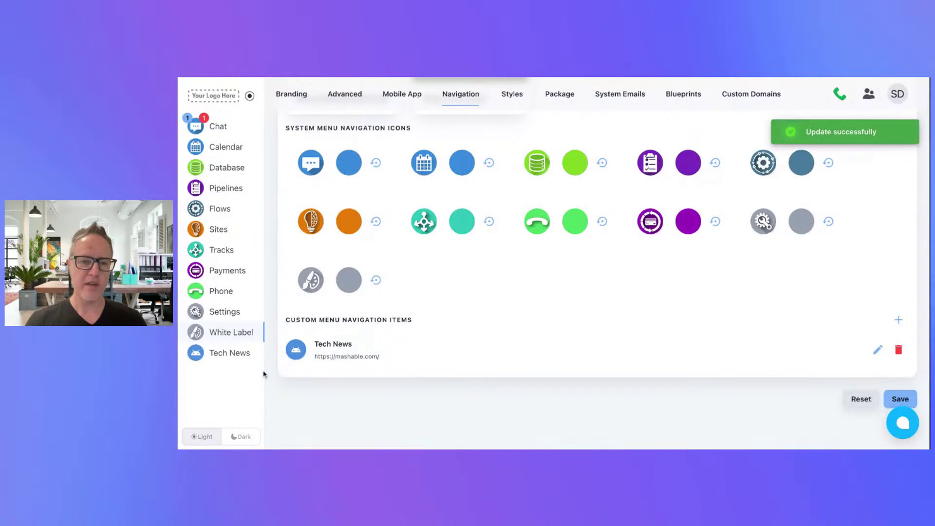
click(235, 354)
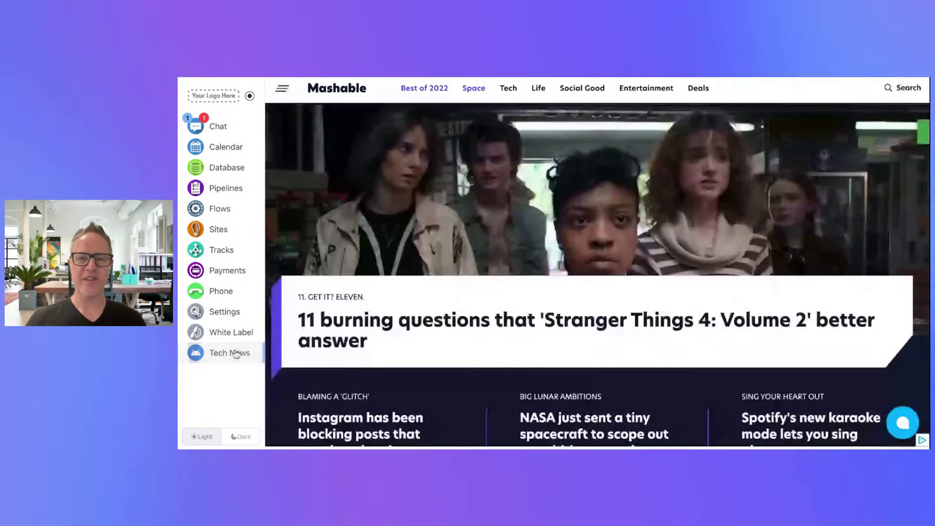